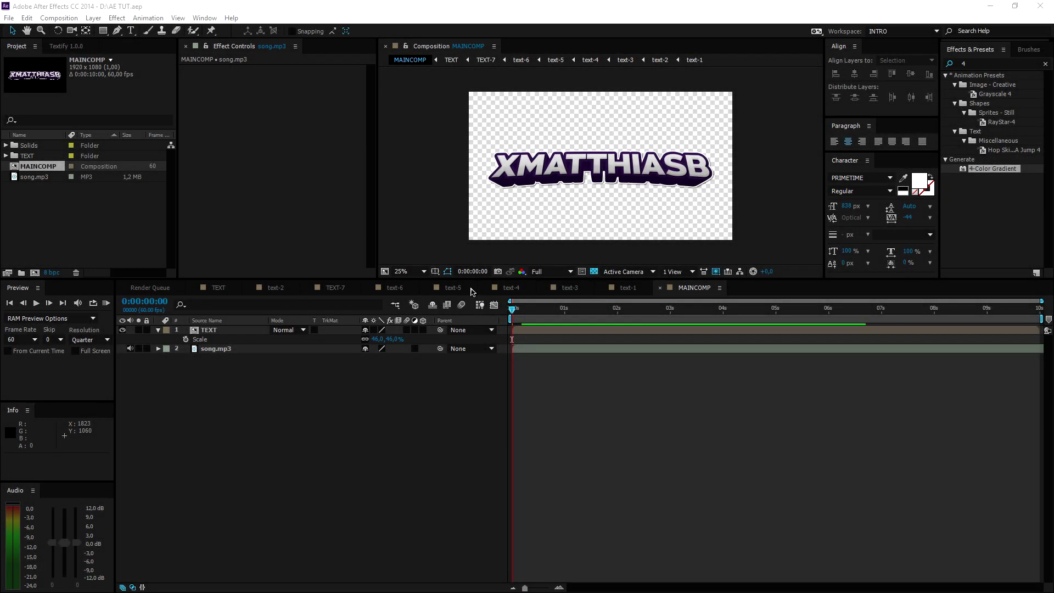
# Step: Reveal the song.mp3 layer's waveform and play a preview from the current time
pyautogui.moveTo(514, 310); pyautogui.dragTo(650, 307)
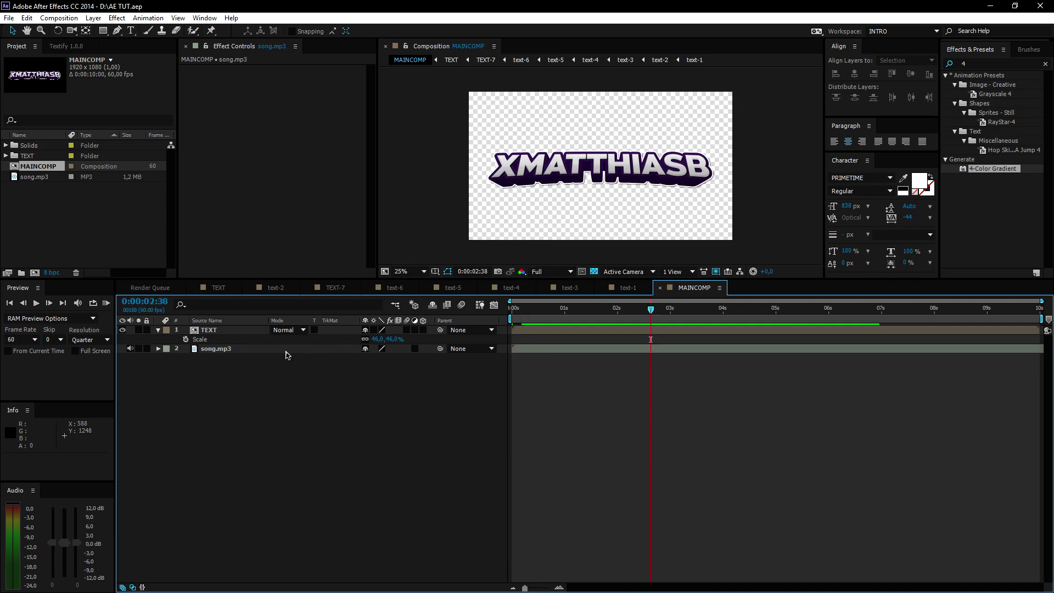
pyautogui.click(241, 350)
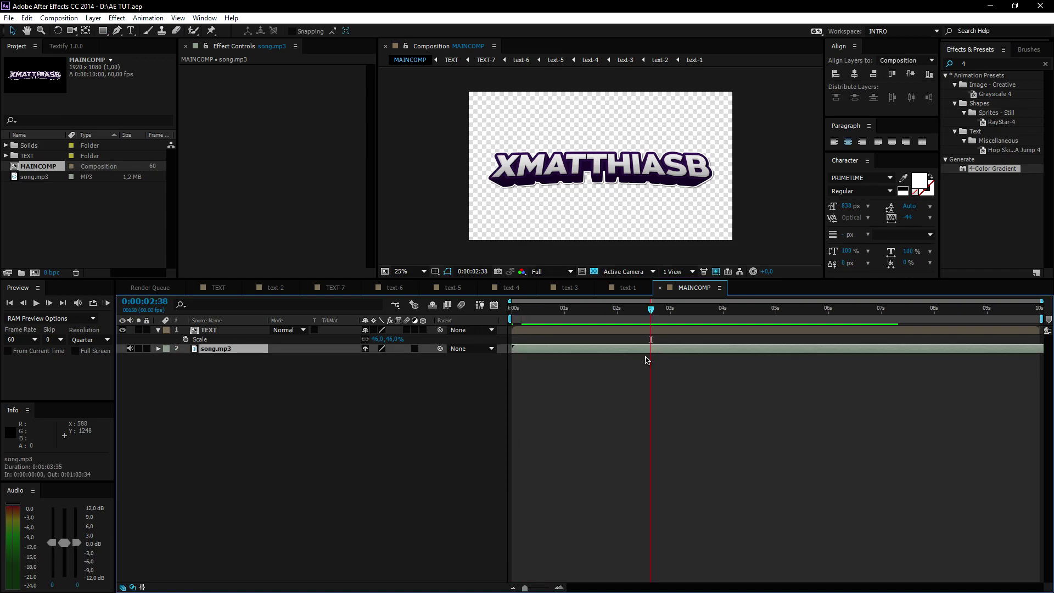
pyautogui.press('l')
pyautogui.press('l')
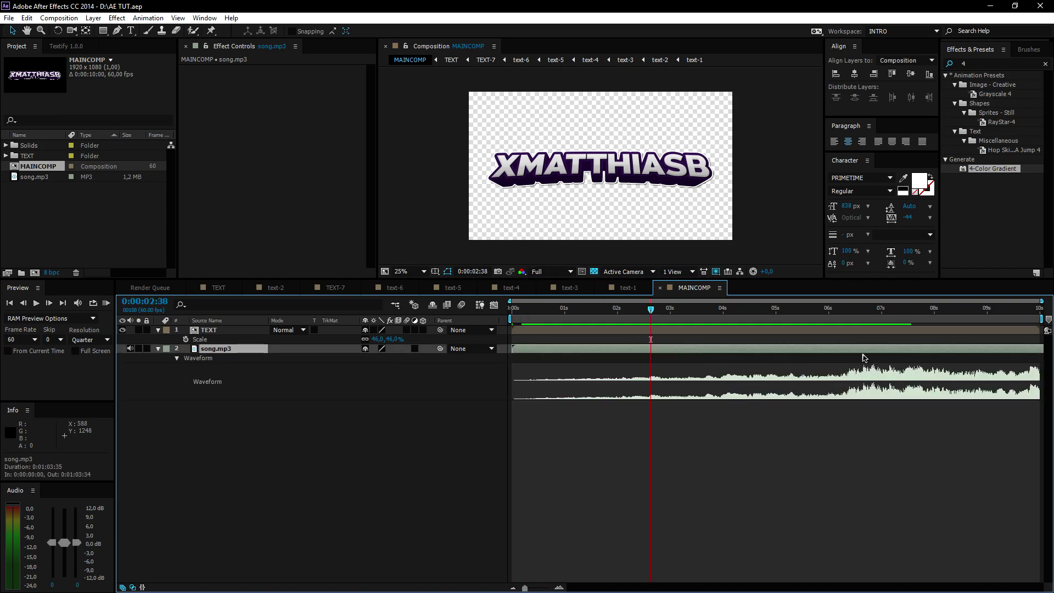
pyautogui.press('space')
# Step: Slide song.mp3 about six seconds earlier so the drop lands inside the comp, previewing the audio
pyautogui.moveTo(905, 351); pyautogui.dragTo(234, 318)
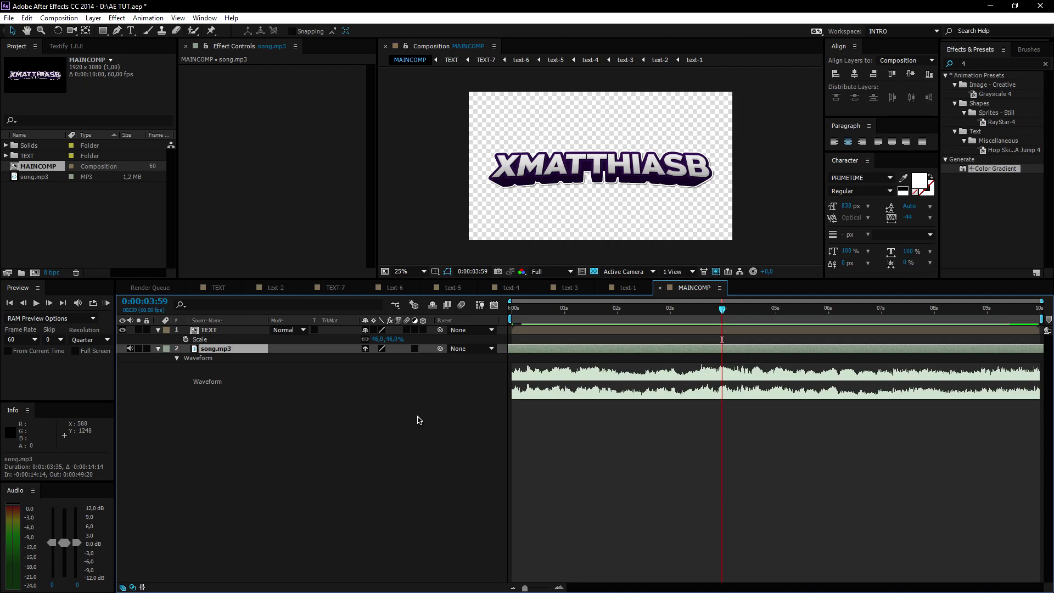
pyautogui.press('KP_Decimal')
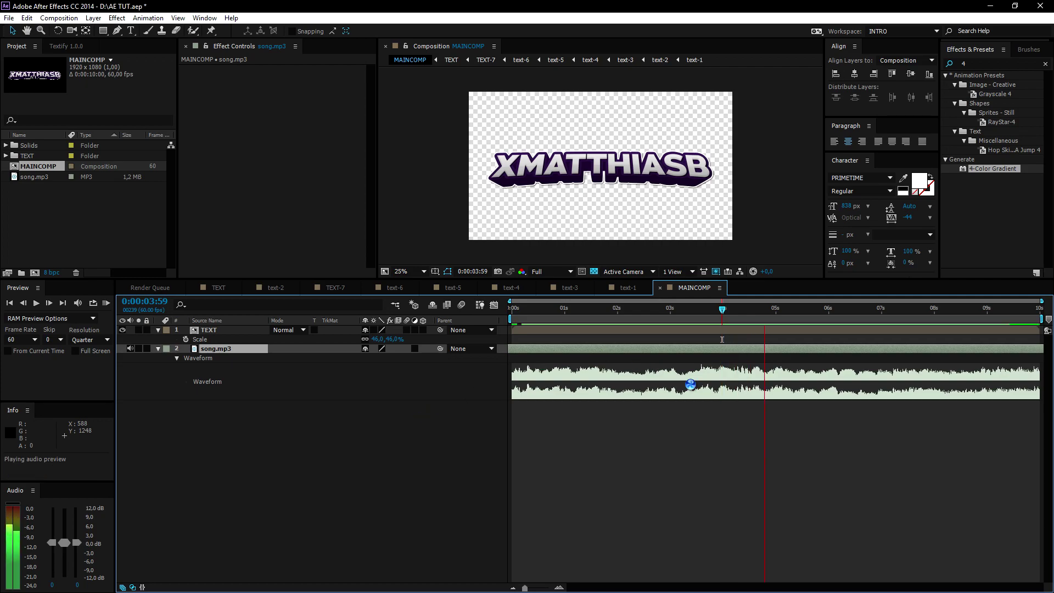
pyautogui.moveTo(991, 351); pyautogui.dragTo(538, 329)
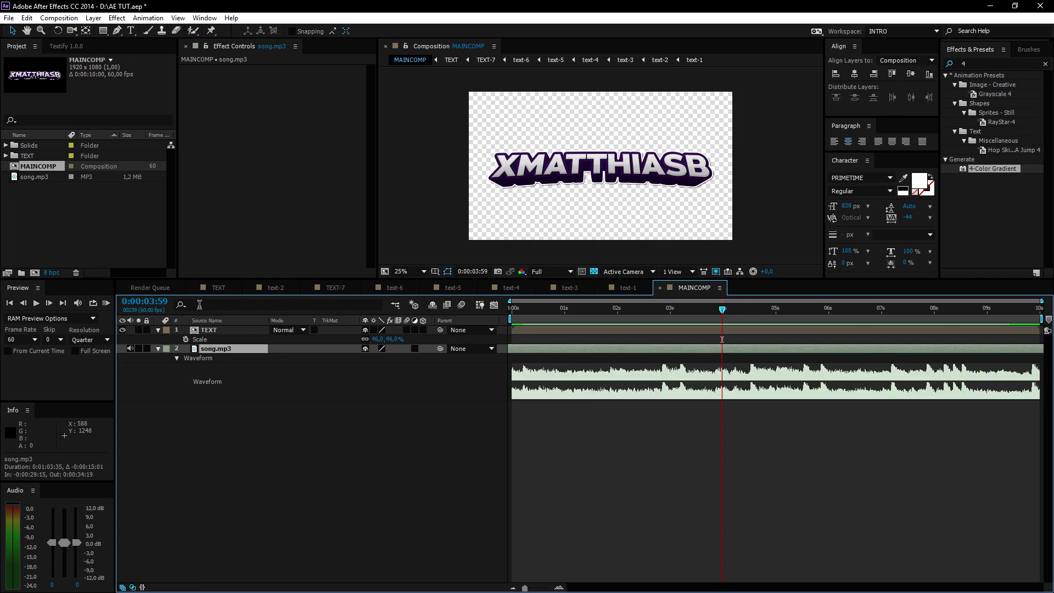
pyautogui.press('KP_Decimal')
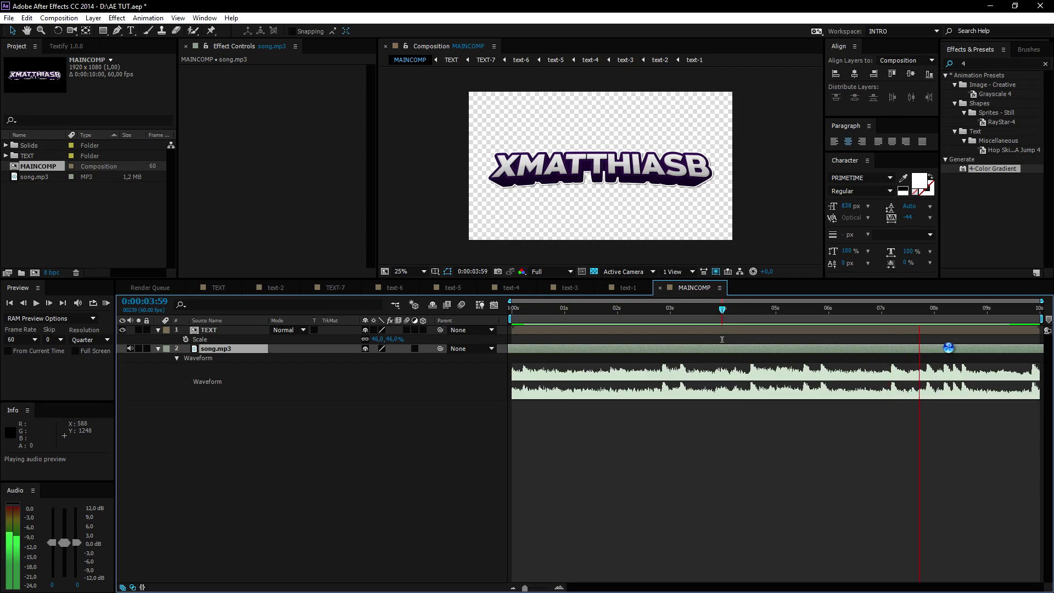
pyautogui.click(977, 350)
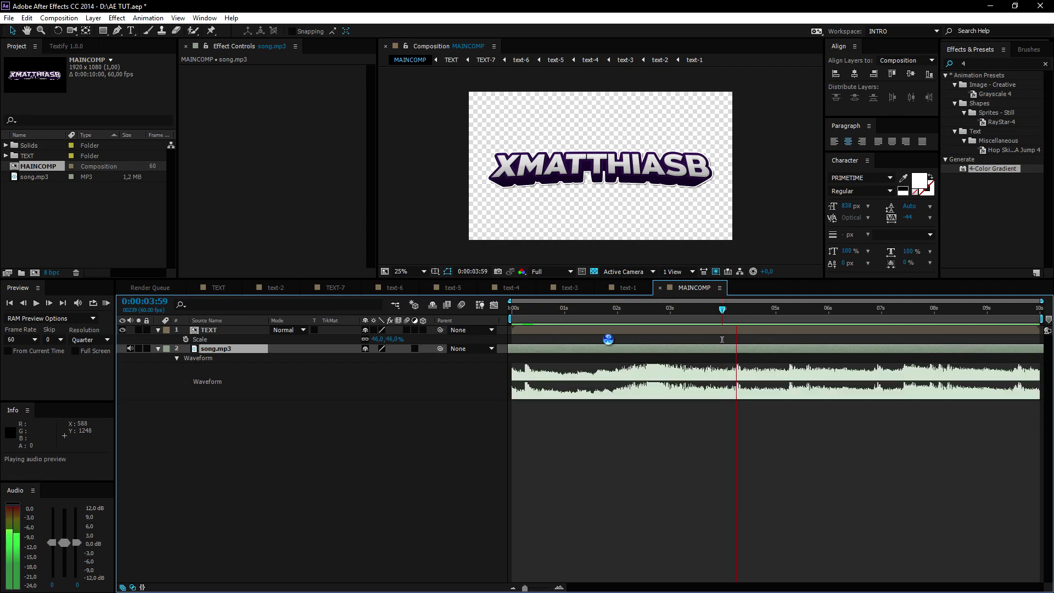
pyautogui.moveTo(738, 310); pyautogui.dragTo(648, 323)
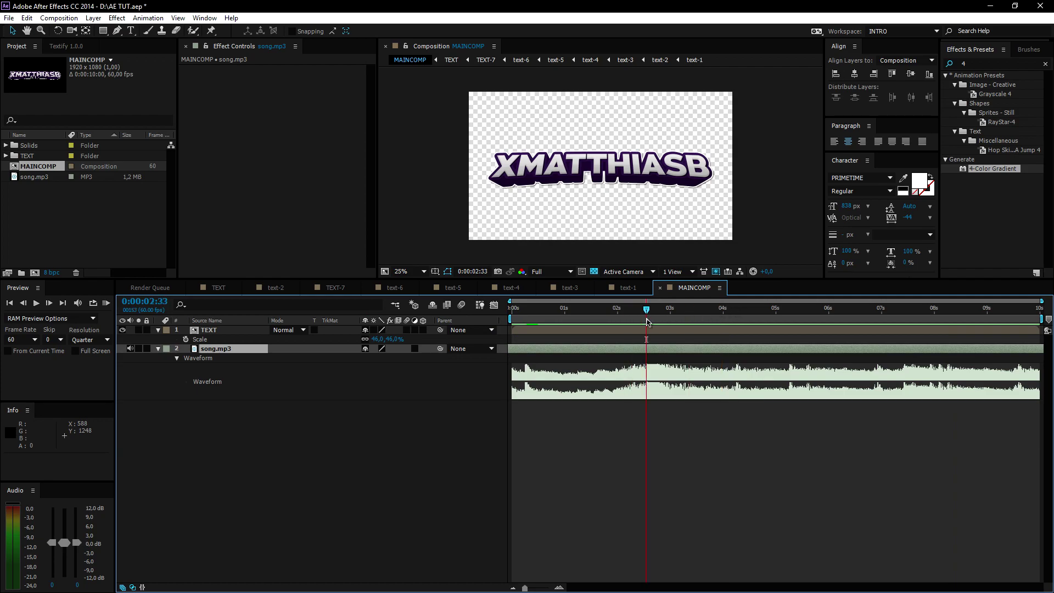
pyautogui.press('KP_Decimal')
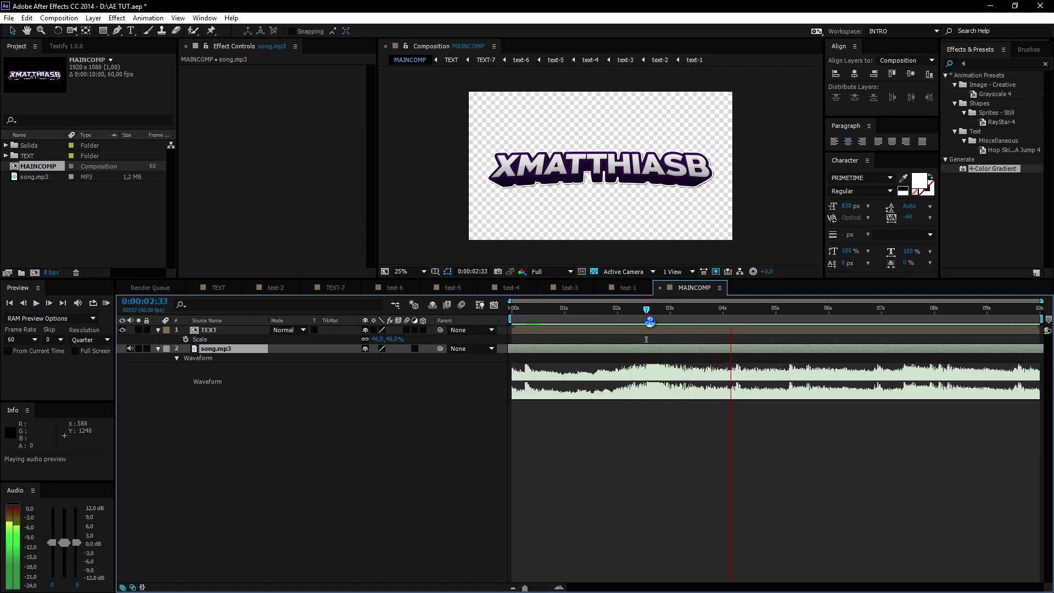
pyautogui.hotkey('ctrl', 'z')
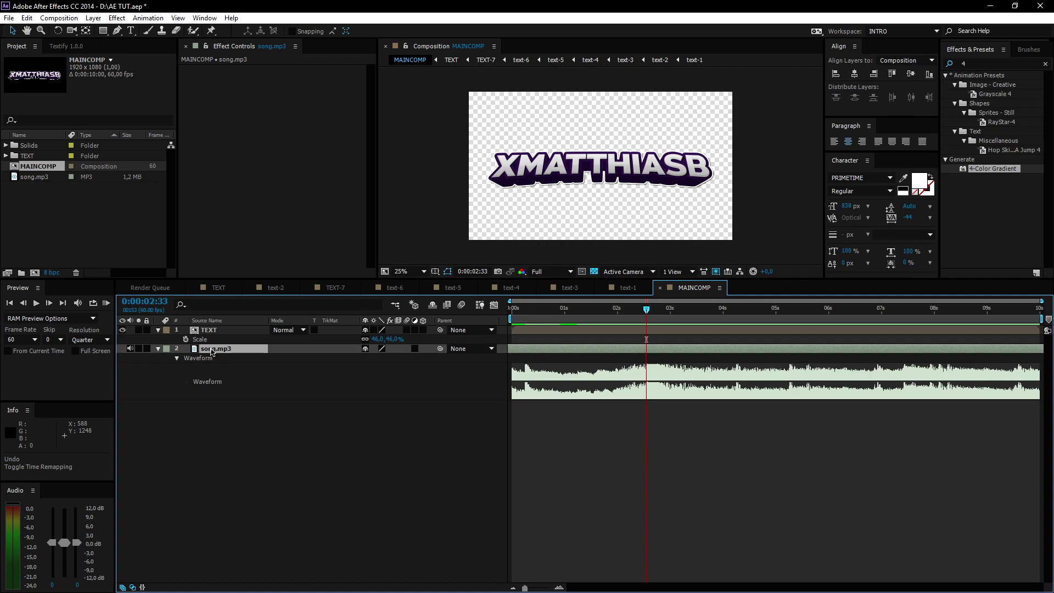
# Step: Convert song.mp3's audio to keyframes and delete the Audio Amplitude layer's Right Channel effect
pyautogui.rightClick(231, 352)
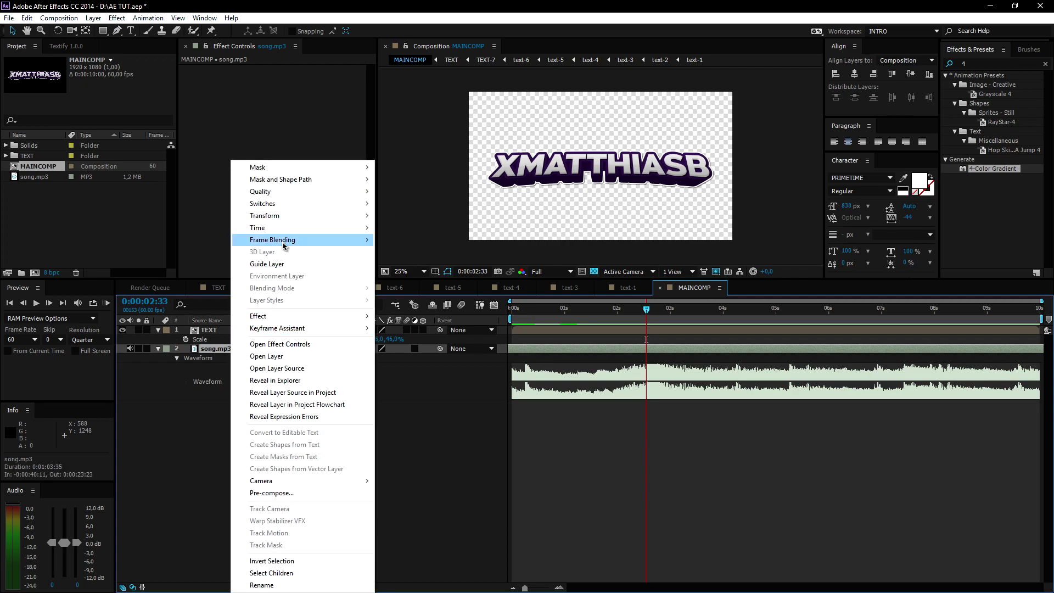
pyautogui.moveTo(351, 328)
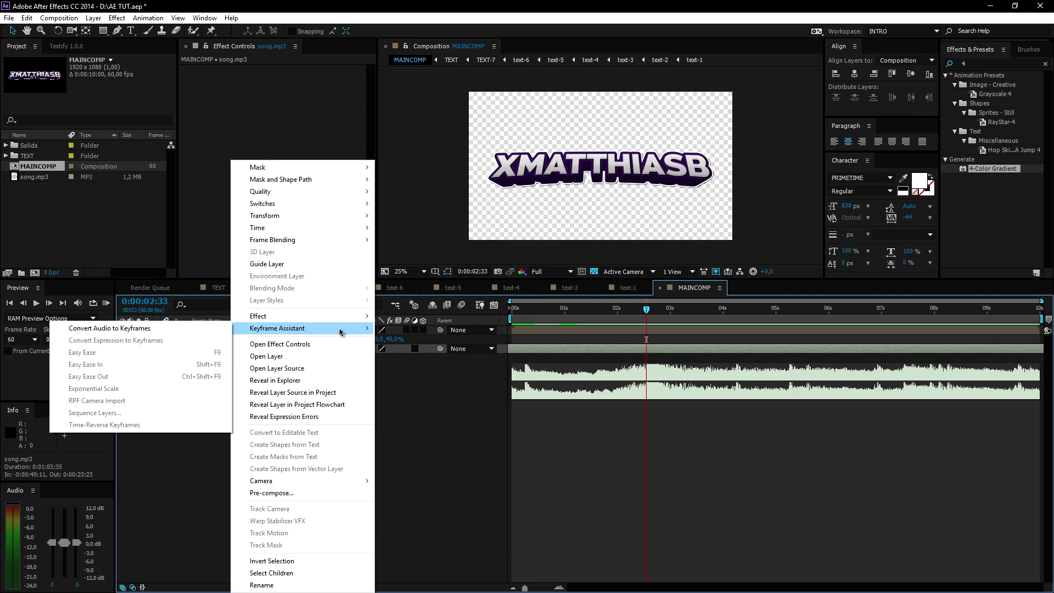
pyautogui.click(175, 330)
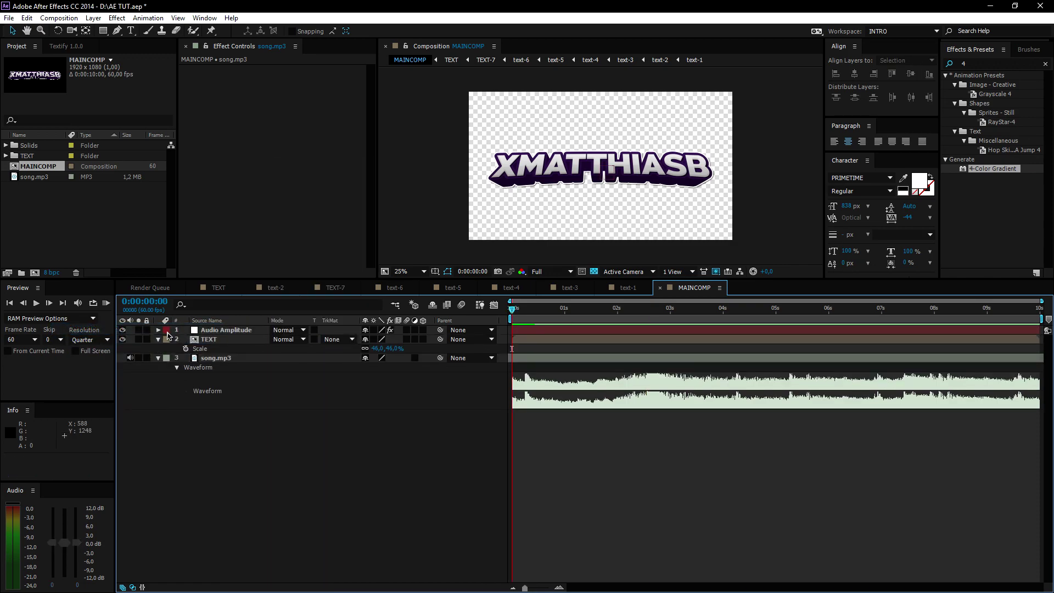
pyautogui.click(159, 330)
pyautogui.click(168, 340)
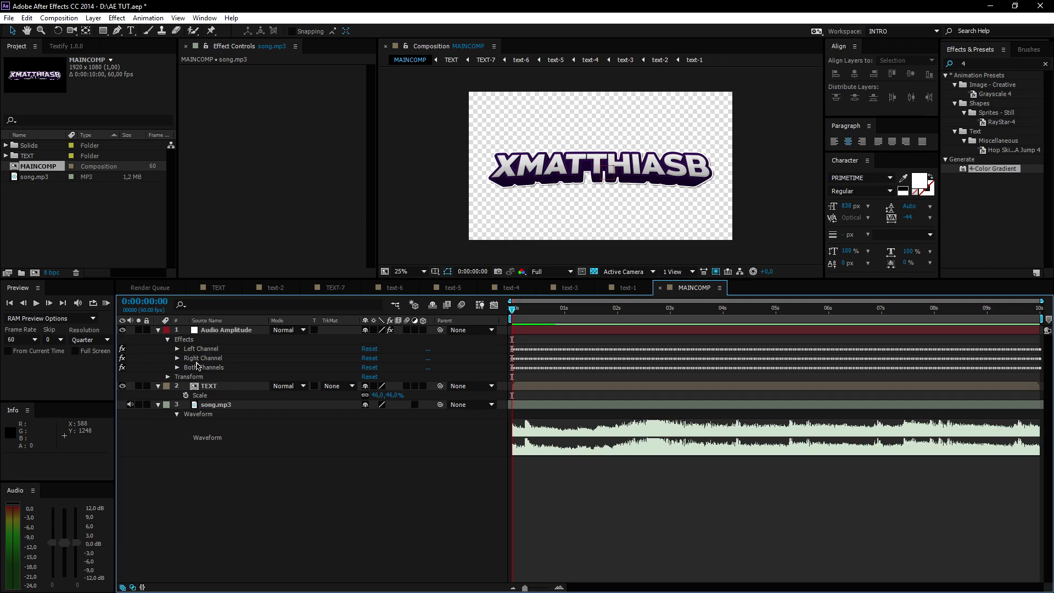
pyautogui.click(203, 359)
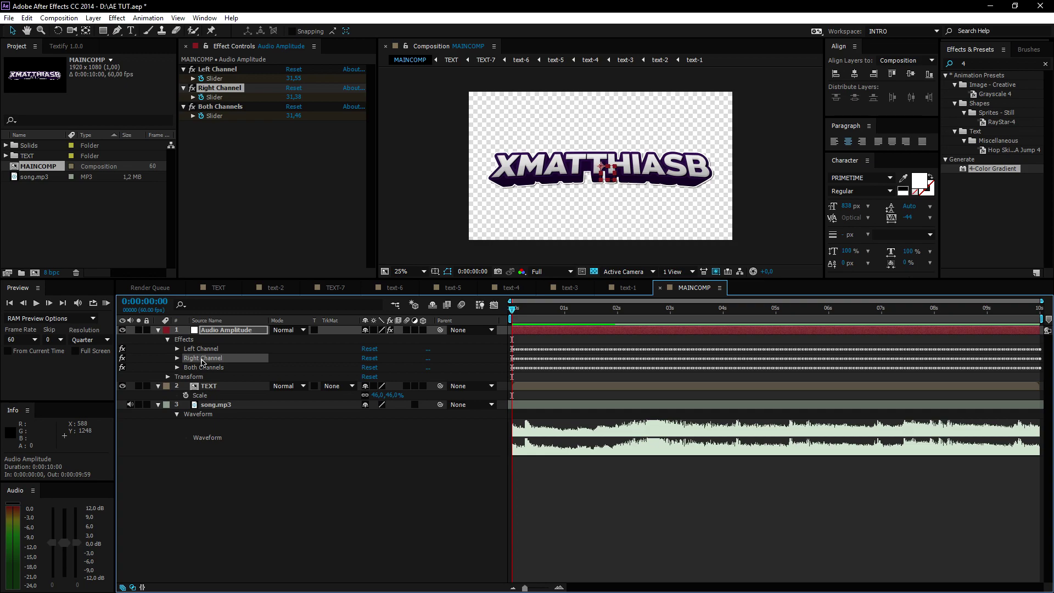
pyautogui.press('Delete')
# Step: Delete the Left Channel effect and expand Both Channels to show its Slider property
pyautogui.click(204, 350)
pyautogui.press('Delete')
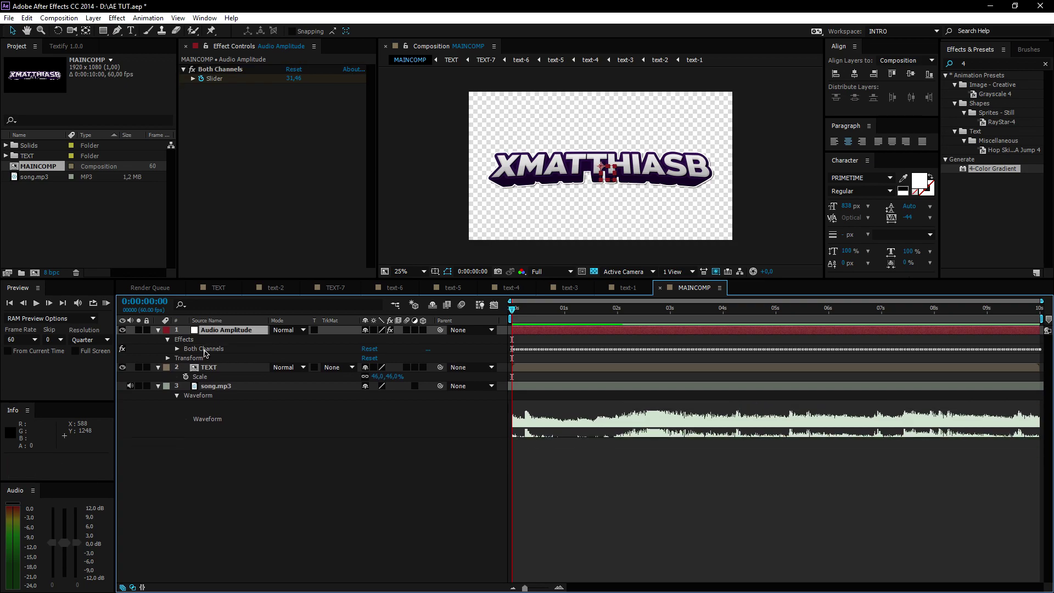
pyautogui.click(180, 351)
pyautogui.click(177, 350)
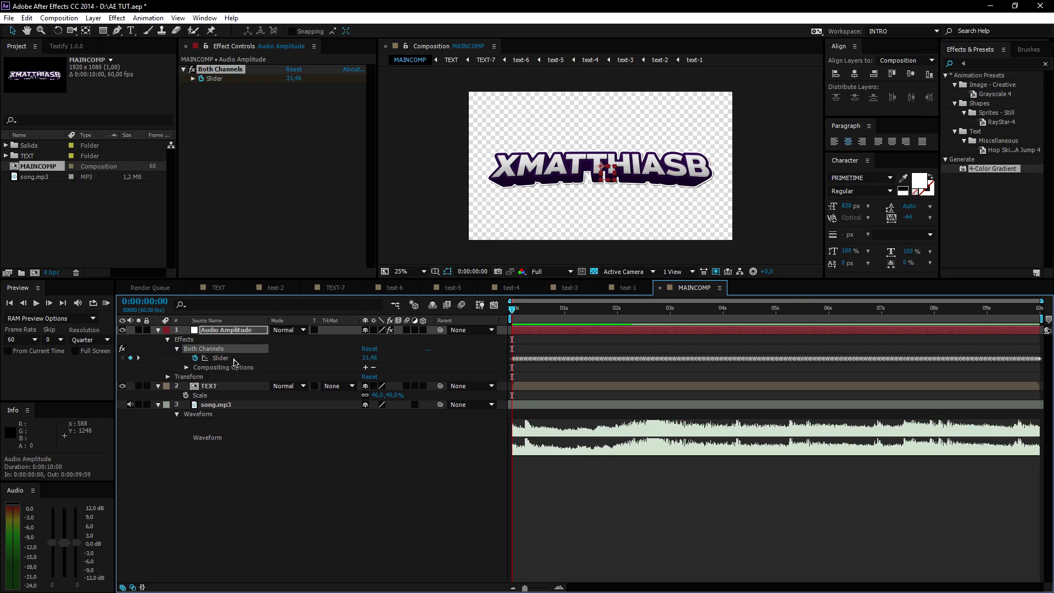
# Step: Plot the Slider's amplitude curve in the Graph Editor and scrub to the first peak at 0:00:02:34
pyautogui.click(494, 306)
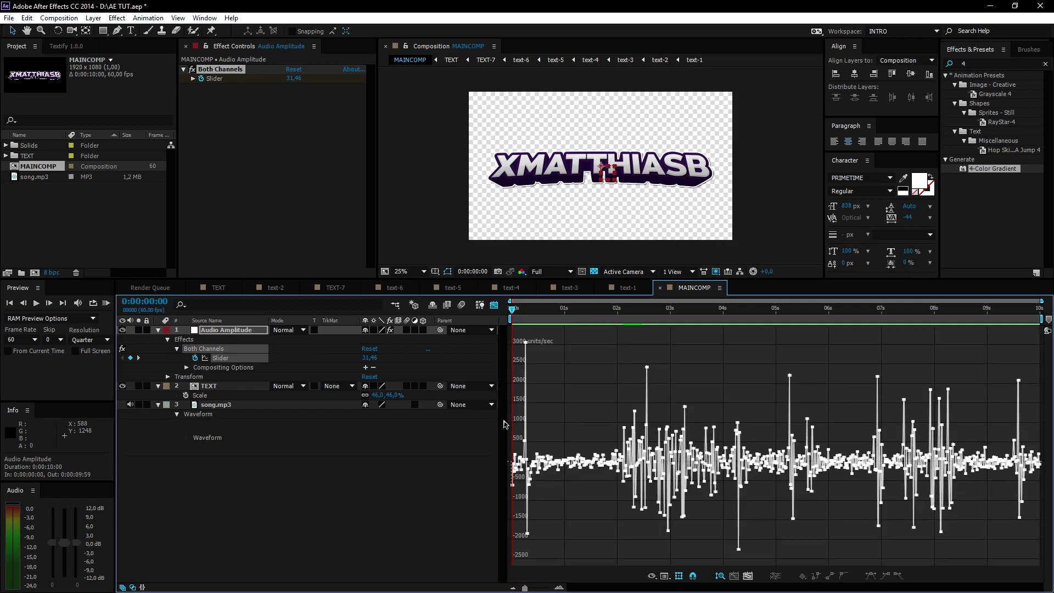
pyautogui.click(536, 341)
pyautogui.click(223, 358)
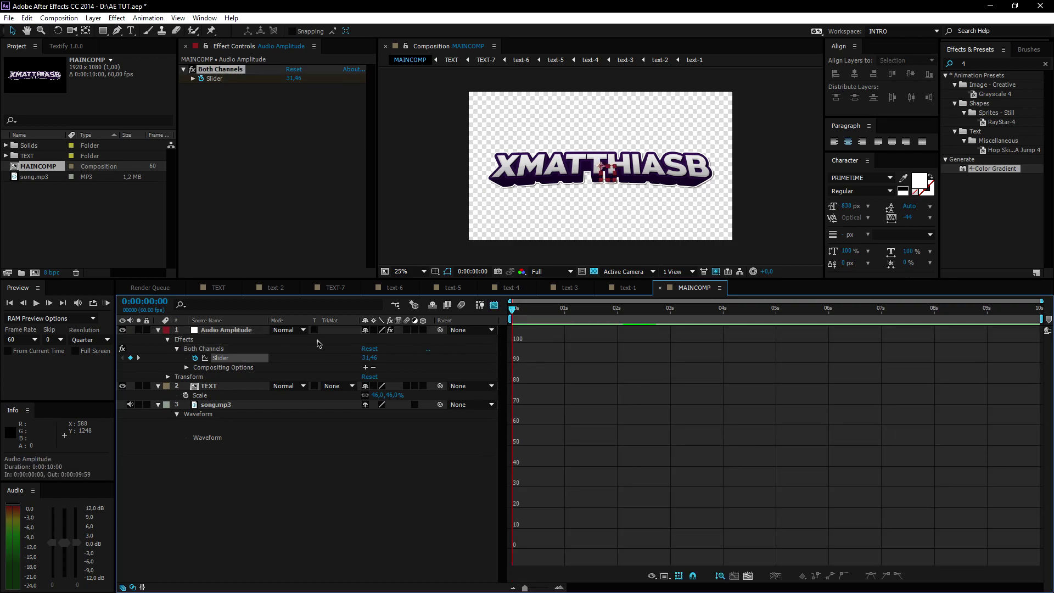
pyautogui.moveTo(513, 309); pyautogui.dragTo(525, 315)
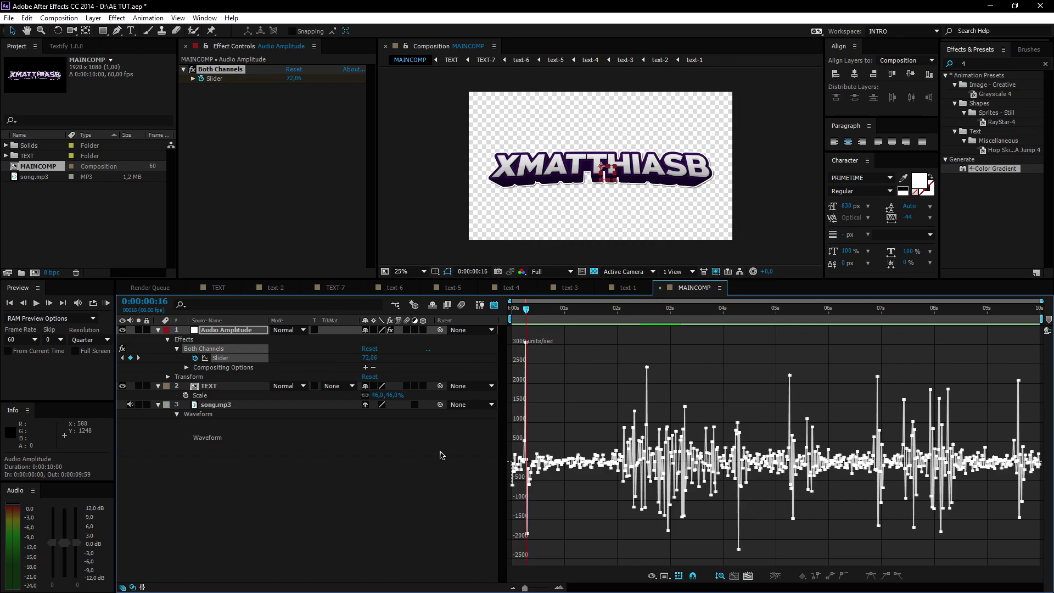
pyautogui.press('KP_Decimal')
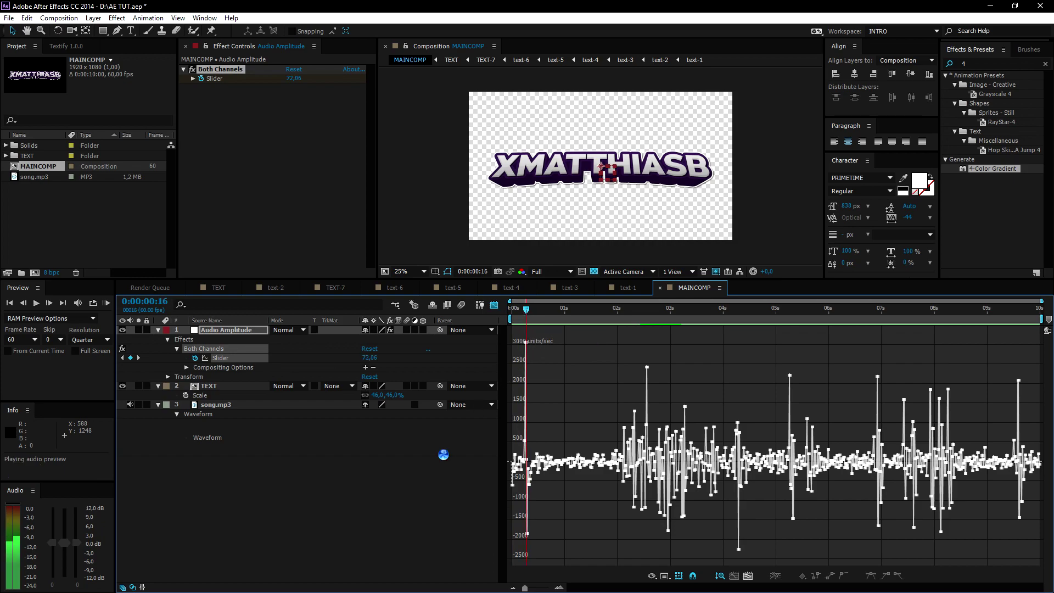
pyautogui.click(634, 321)
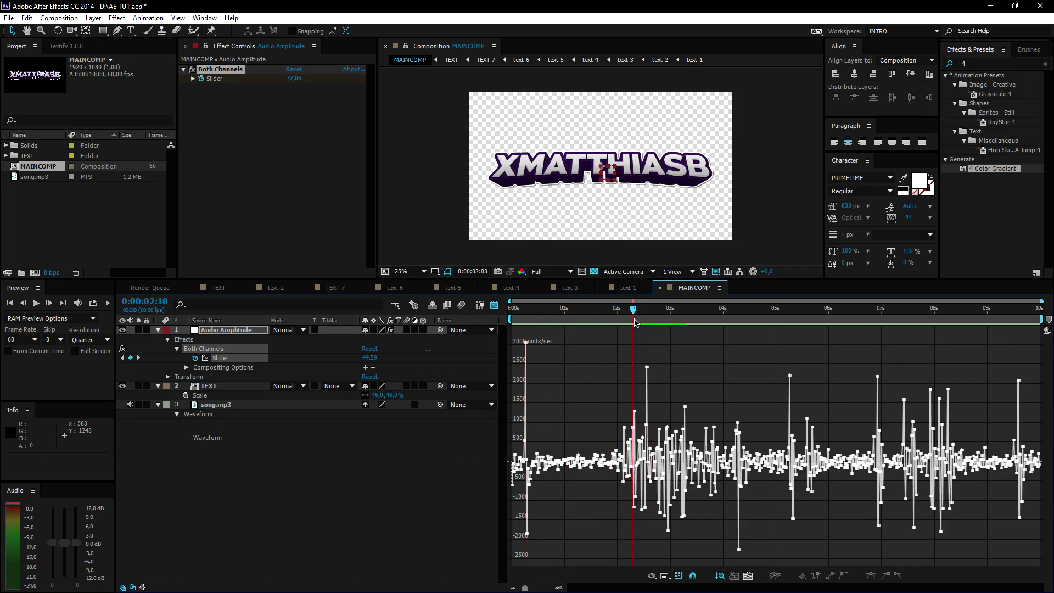
pyautogui.moveTo(634, 322); pyautogui.dragTo(648, 324)
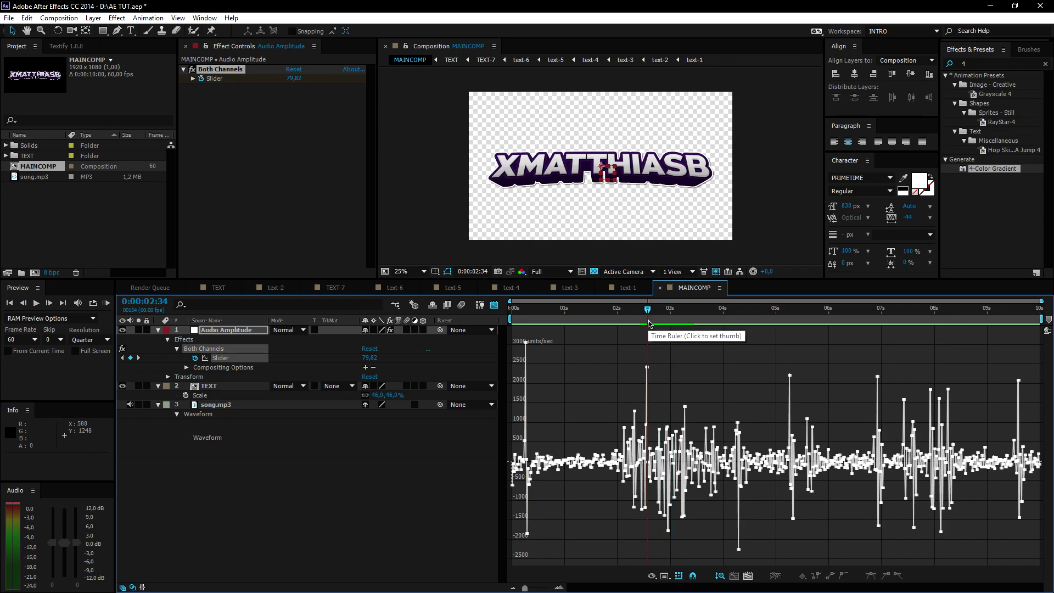
# Step: Toggle the Graph Editor off and back on, reselecting the Both Channels Slider curve
pyautogui.click(494, 305)
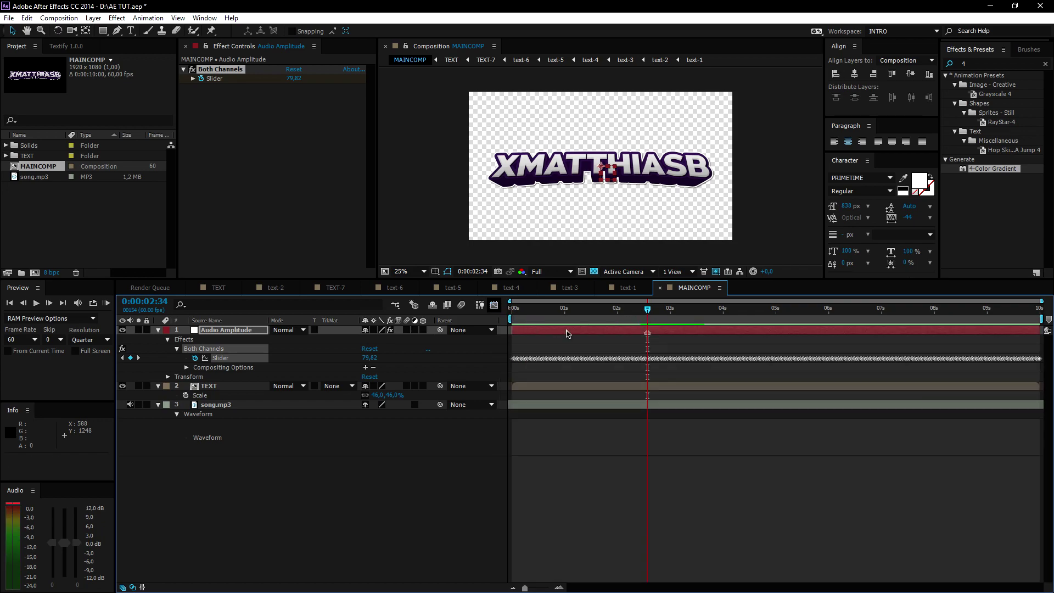
pyautogui.click(653, 352)
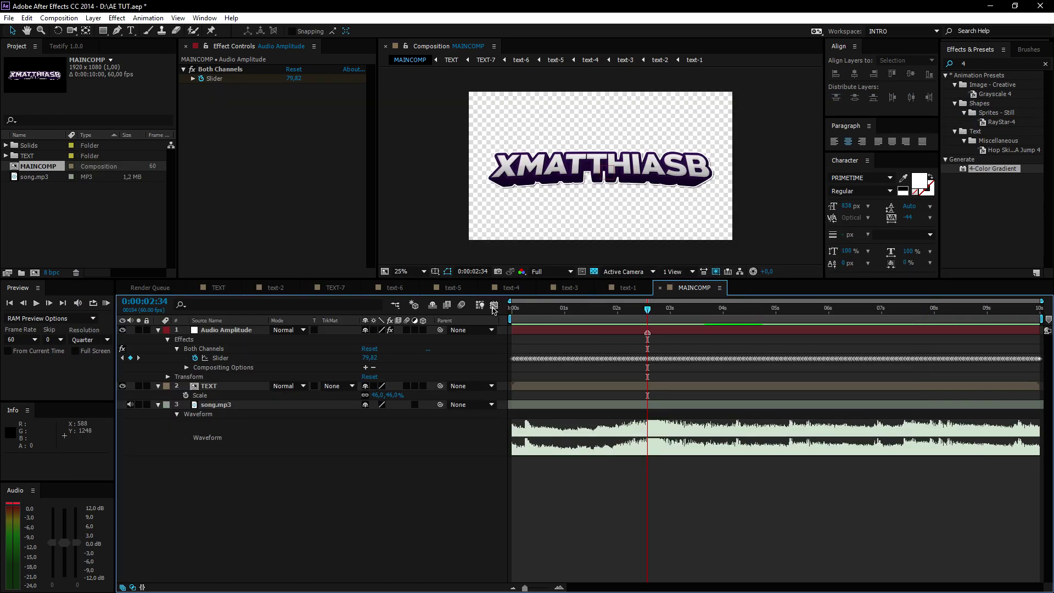
pyautogui.click(494, 305)
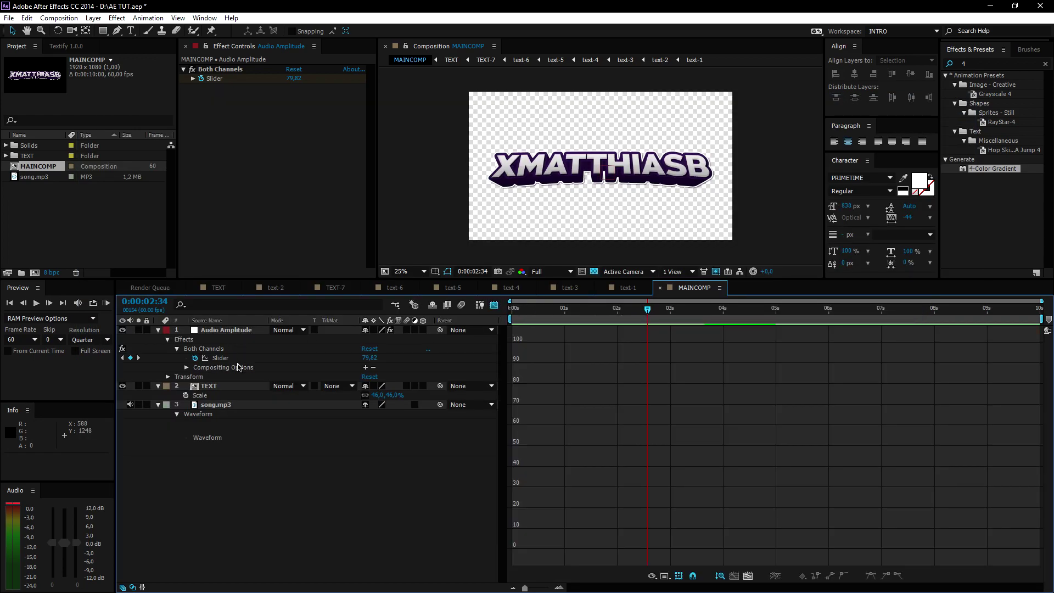
pyautogui.click(238, 368)
pyautogui.click(236, 357)
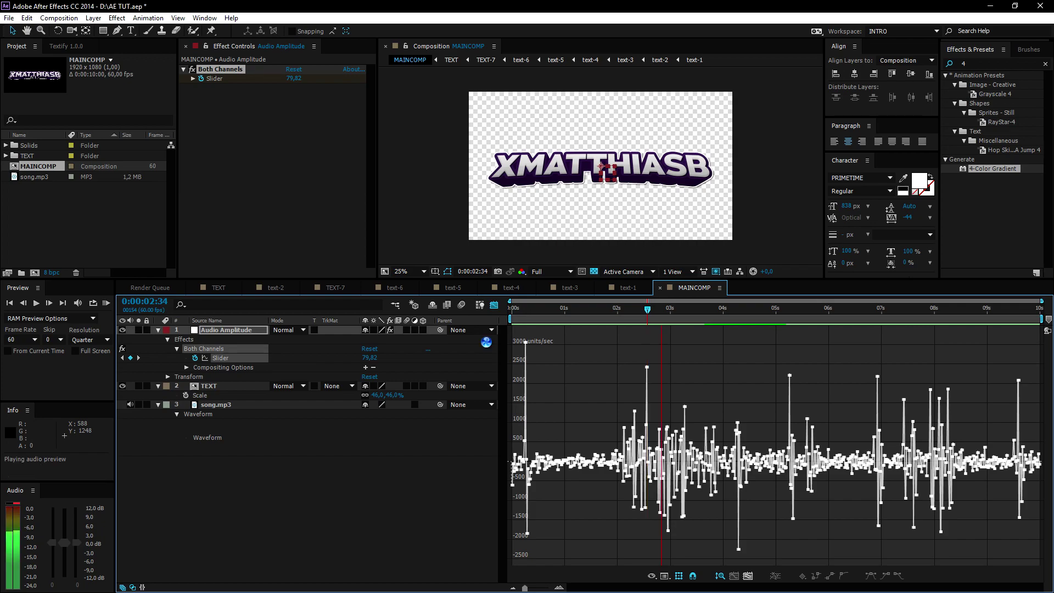
# Step: Step through the peaks near 0:00:03:21, 5 s, 0:00:05:59 and the clap at 0:00:05:46, previewing audio
pyautogui.moveTo(650, 311); pyautogui.dragTo(687, 317)
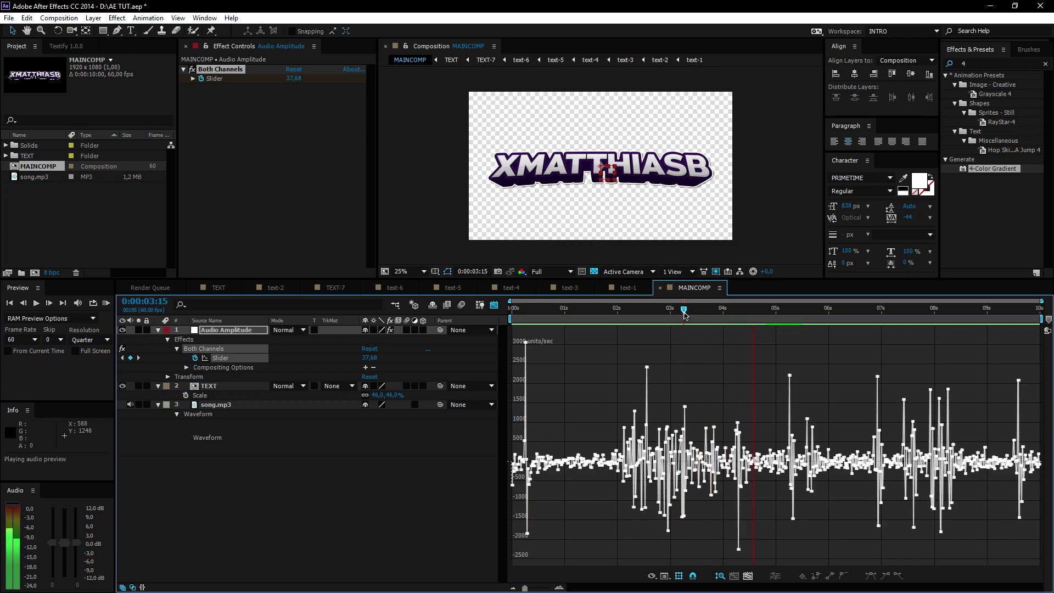
pyautogui.moveTo(684, 311); pyautogui.dragTo(738, 324)
pyautogui.moveTo(742, 313); pyautogui.dragTo(792, 324)
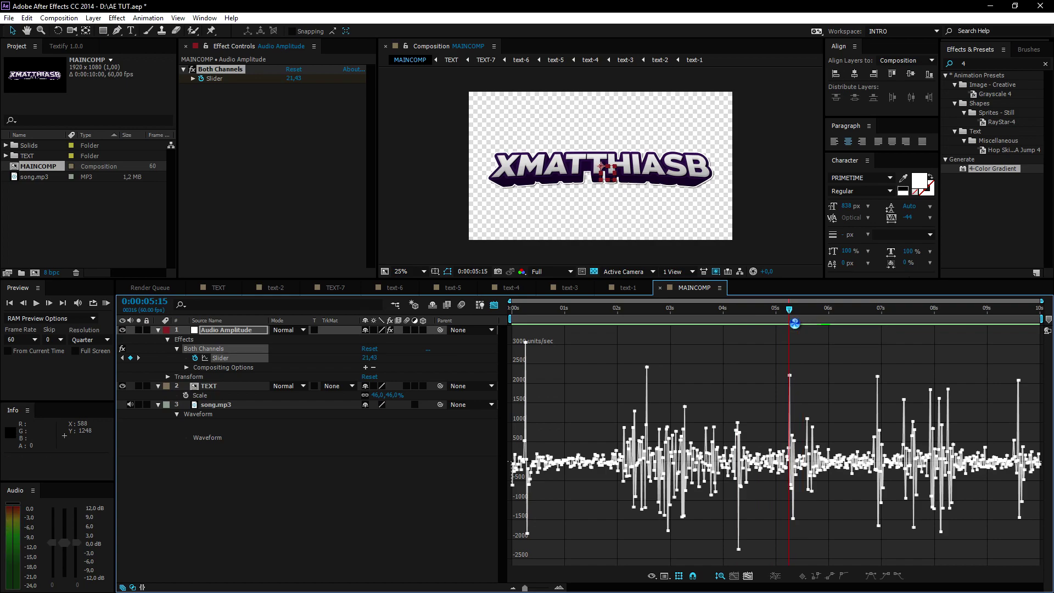
pyautogui.moveTo(807, 326); pyautogui.dragTo(806, 330)
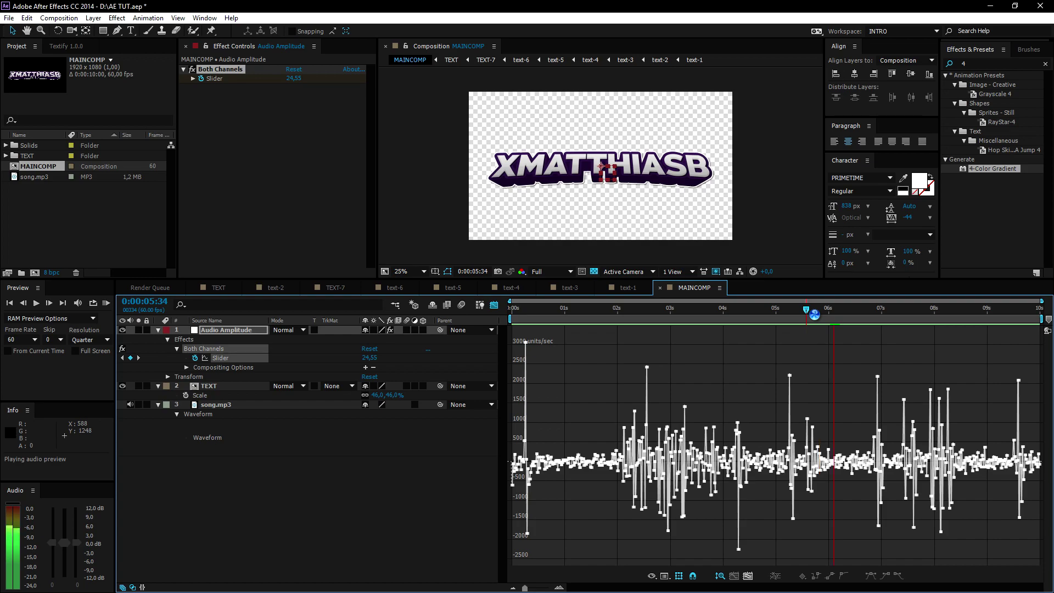
pyautogui.click(822, 311)
pyautogui.moveTo(823, 316); pyautogui.dragTo(830, 318)
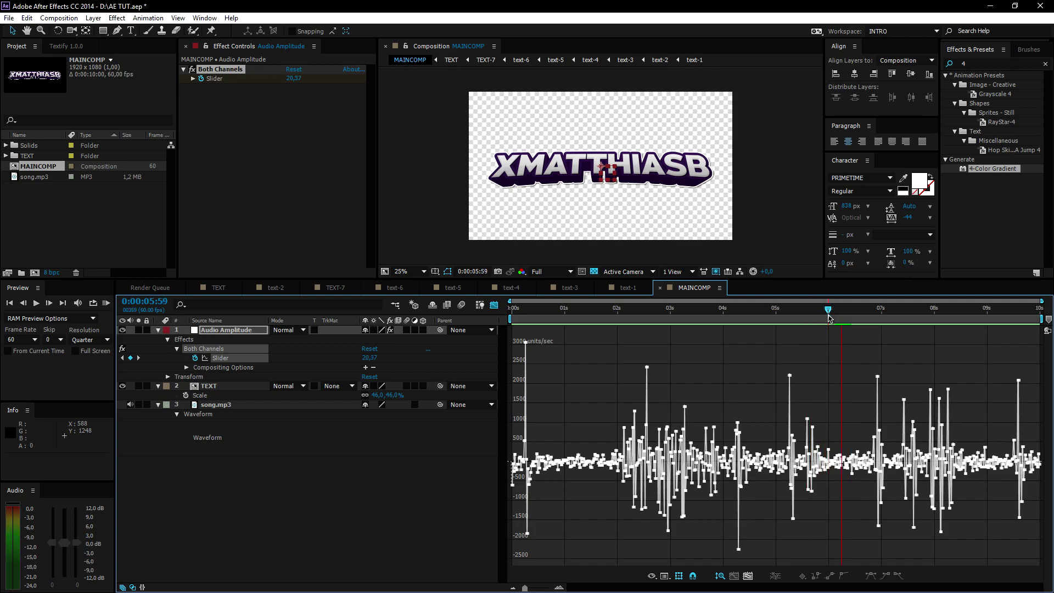
pyautogui.moveTo(829, 317)
pyautogui.mouseDown()
pyautogui.moveTo(819, 325)
pyautogui.moveTo(825, 314)
pyautogui.mouseUp()
pyautogui.press('KP_Decimal')
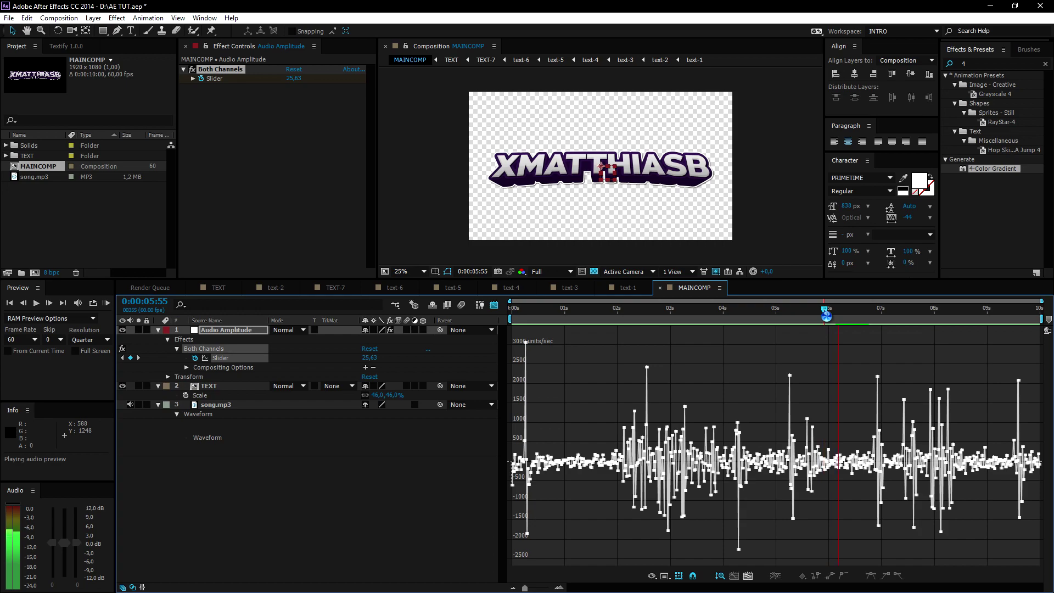
pyautogui.press('space')
# Step: Continue through the peaks near 0:00:07:56, 0:00:08:06, 0:00:08:16 and the last at 0:00:09:35
pyautogui.moveTo(824, 314); pyautogui.dragTo(906, 322)
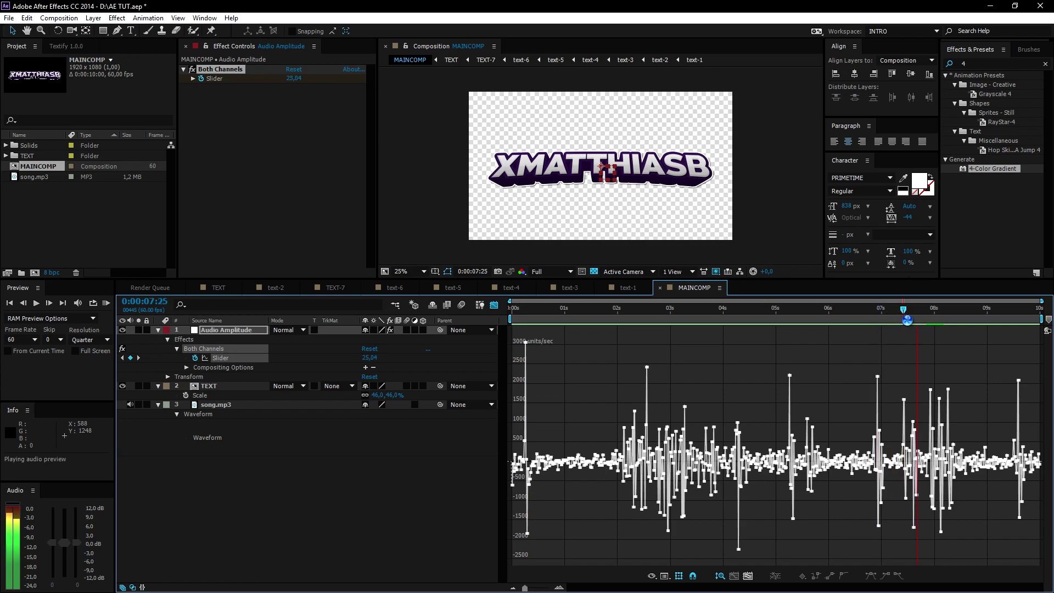
pyautogui.moveTo(909, 321); pyautogui.dragTo(931, 322)
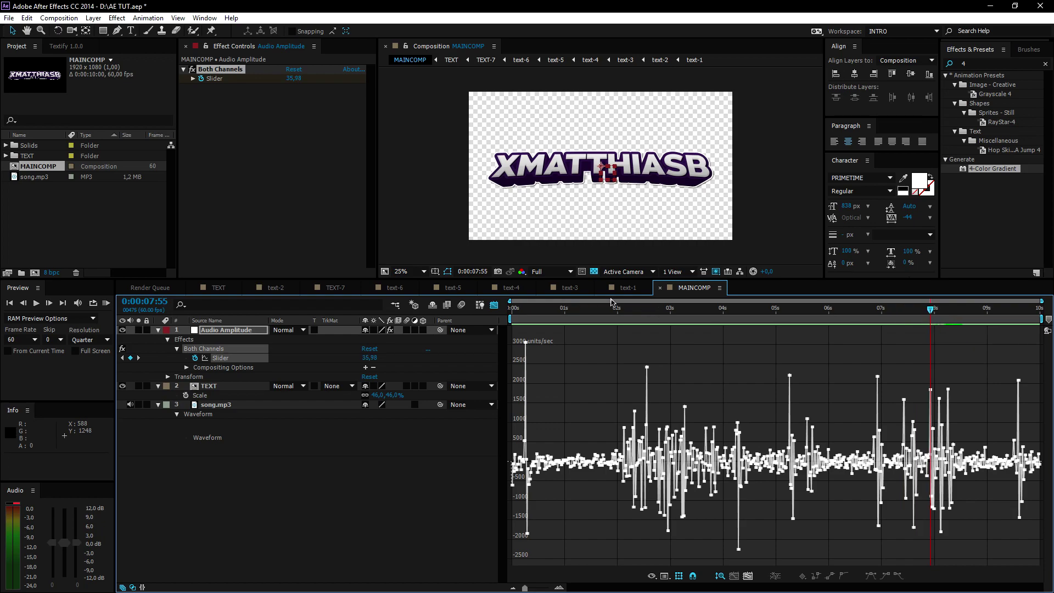
pyautogui.press('KP_Decimal')
pyautogui.click(901, 337)
pyautogui.moveTo(932, 314); pyautogui.dragTo(940, 313)
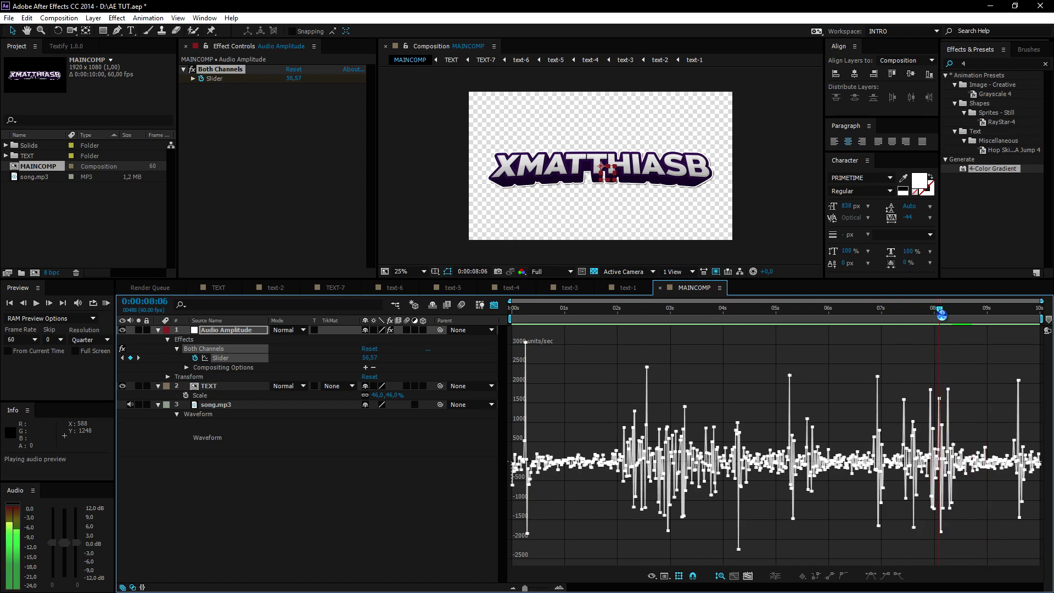
pyautogui.moveTo(940, 313); pyautogui.dragTo(949, 314)
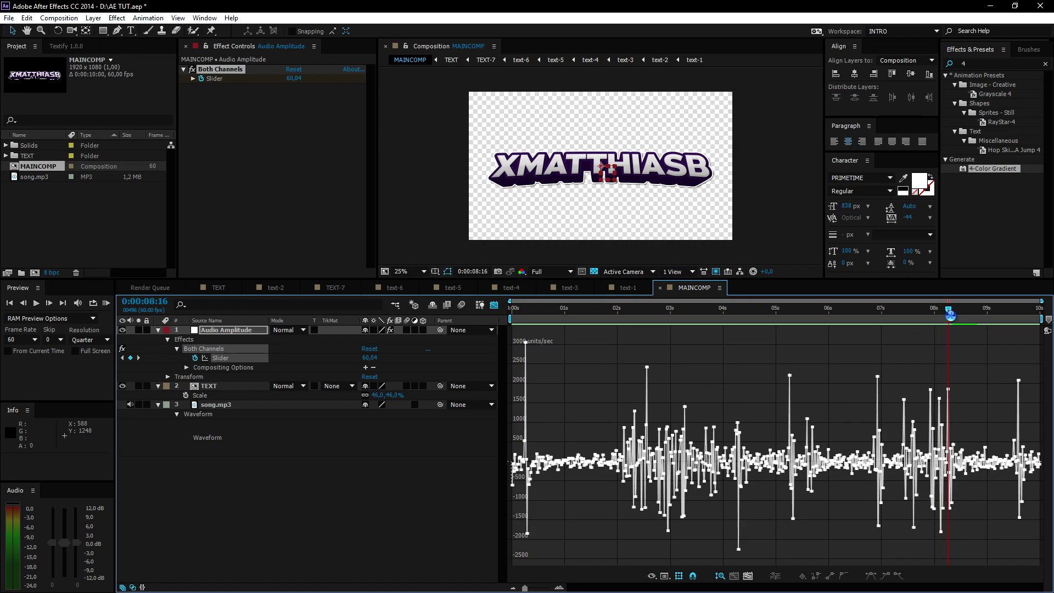
pyautogui.press('KP_Decimal')
pyautogui.click(1019, 323)
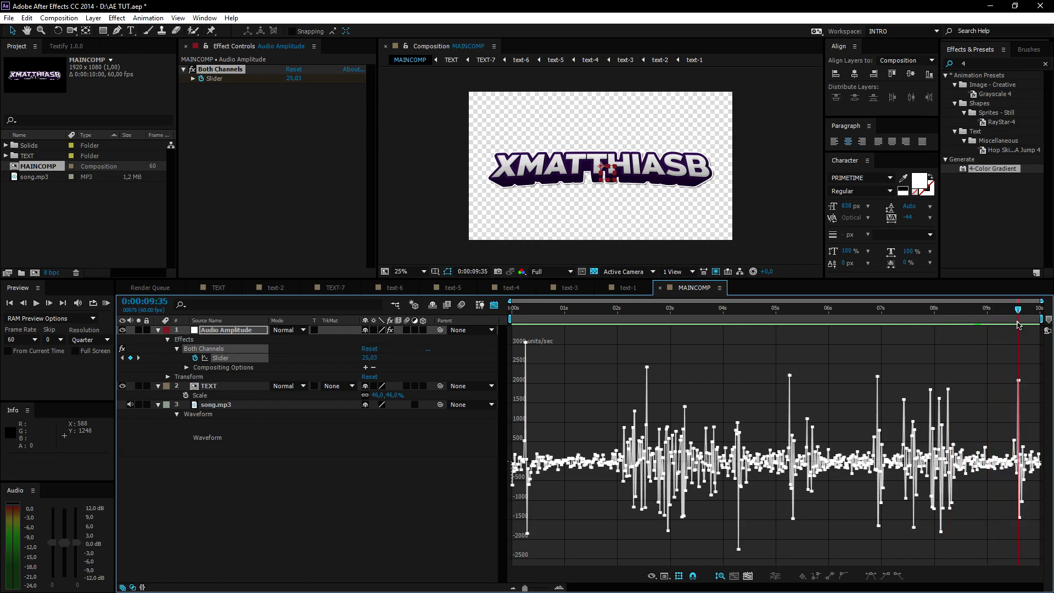
# Step: Leave the Graph Editor, add a composition marker at the first beat, and move through the marked beats to 0:00:05:34
pyautogui.click(494, 305)
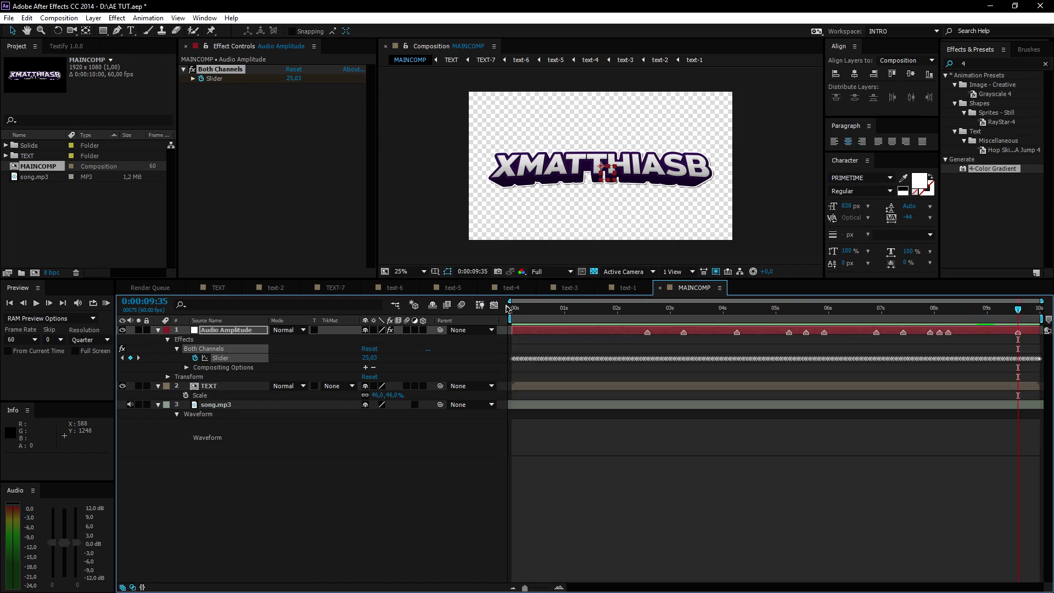
pyautogui.moveTo(1017, 308); pyautogui.dragTo(647, 336)
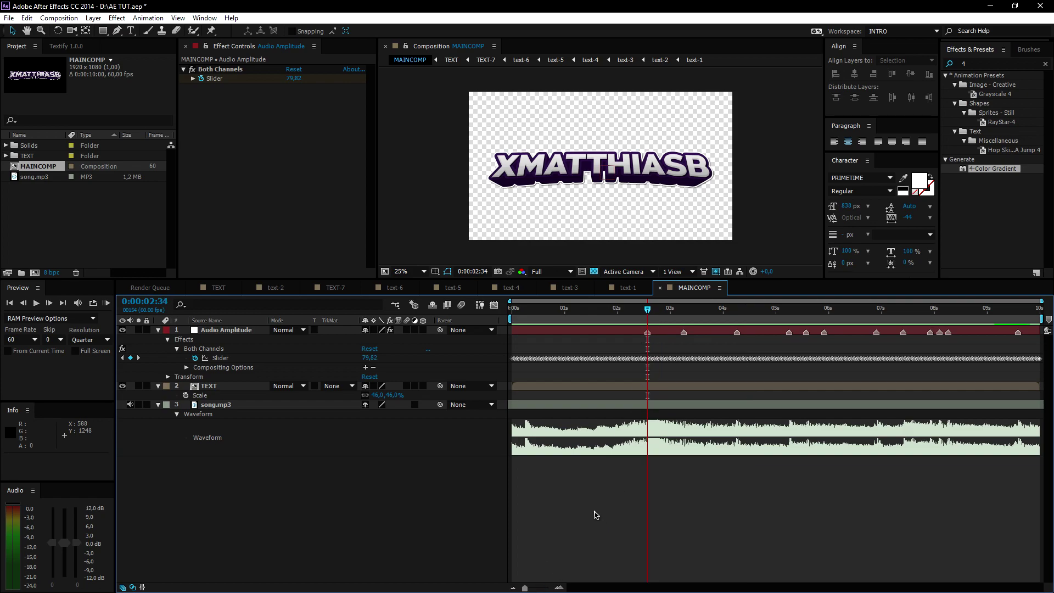
pyautogui.press('KP_Multiply')
pyautogui.moveTo(655, 310); pyautogui.dragTo(683, 312)
pyautogui.moveTo(713, 320); pyautogui.dragTo(790, 340)
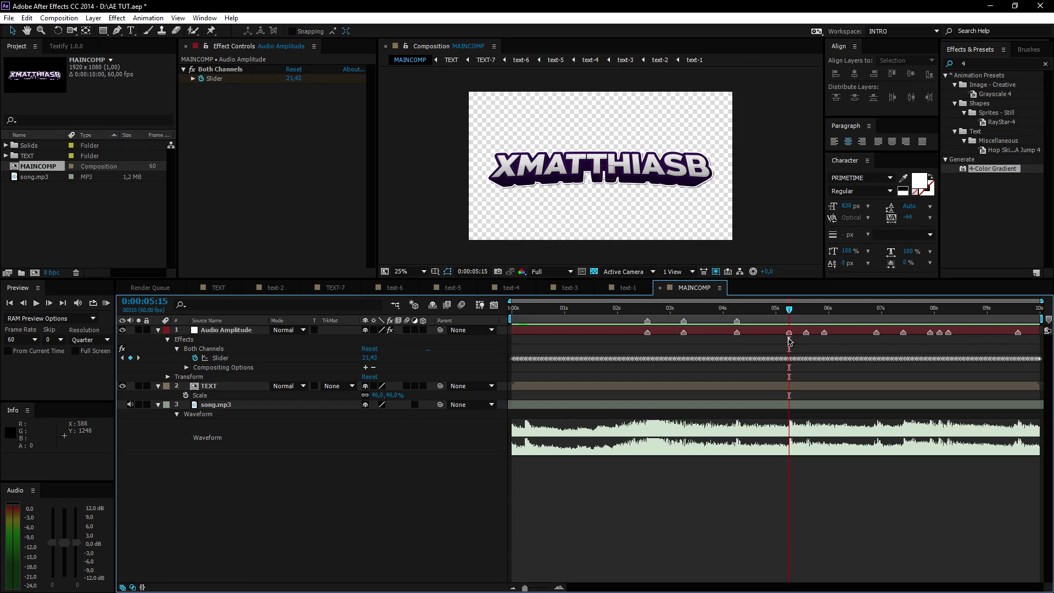
pyautogui.moveTo(792, 314); pyautogui.dragTo(645, 346)
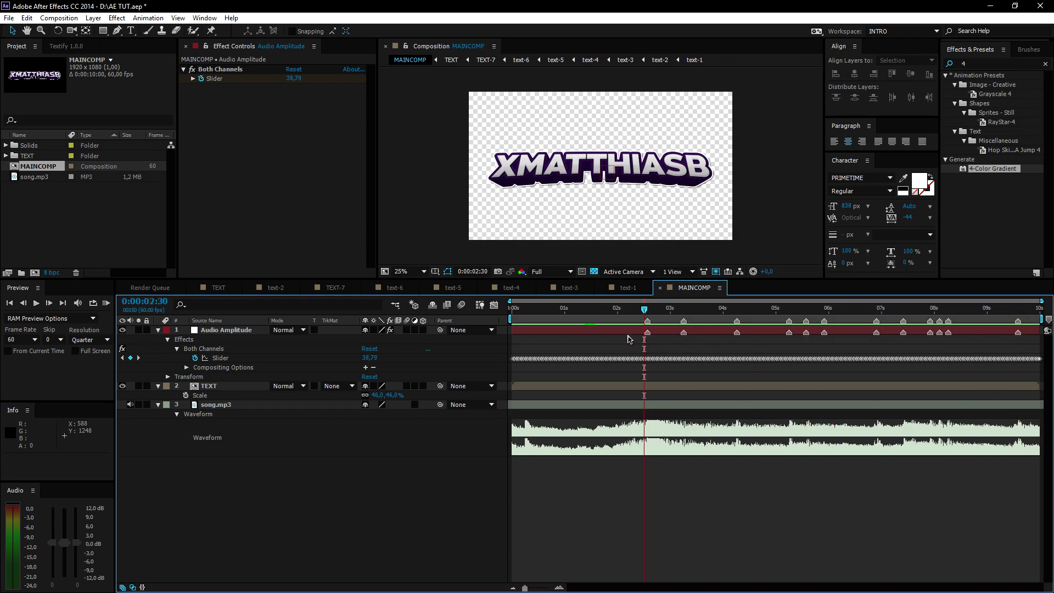
# Step: Delete the Audio Amplitude layer, then scrub back and play the drop to check marker sync
pyautogui.click(628, 332)
pyautogui.press('Delete')
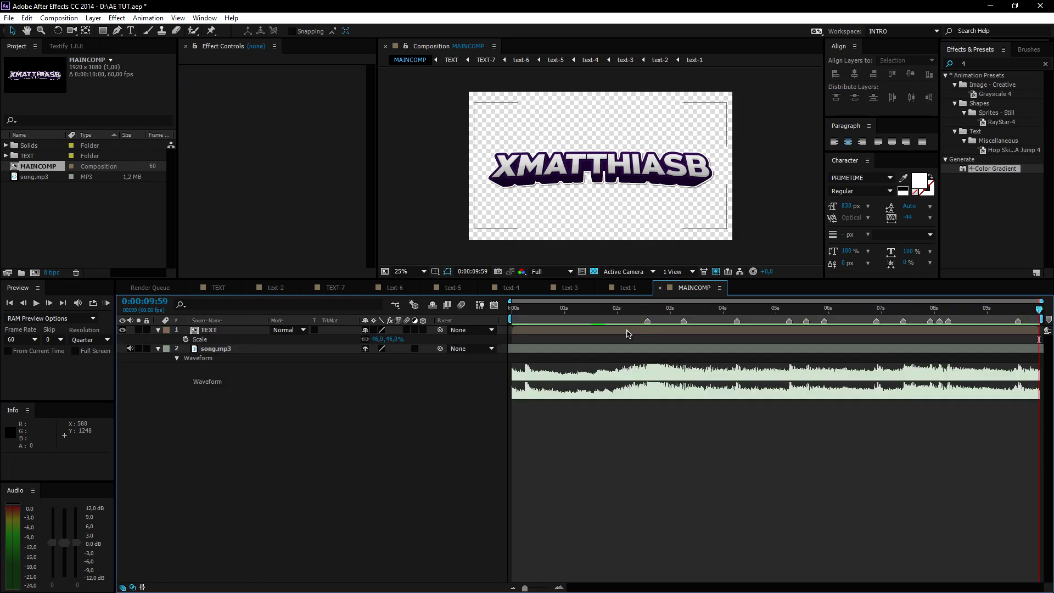
pyautogui.press('End')
pyautogui.moveTo(1037, 307); pyautogui.dragTo(653, 356)
pyautogui.press('space')
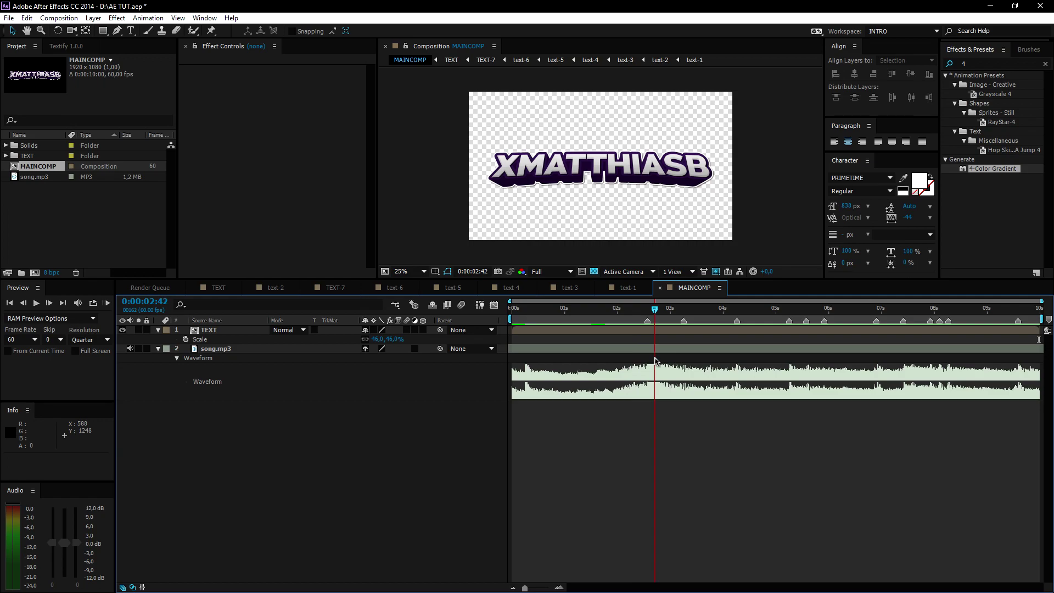